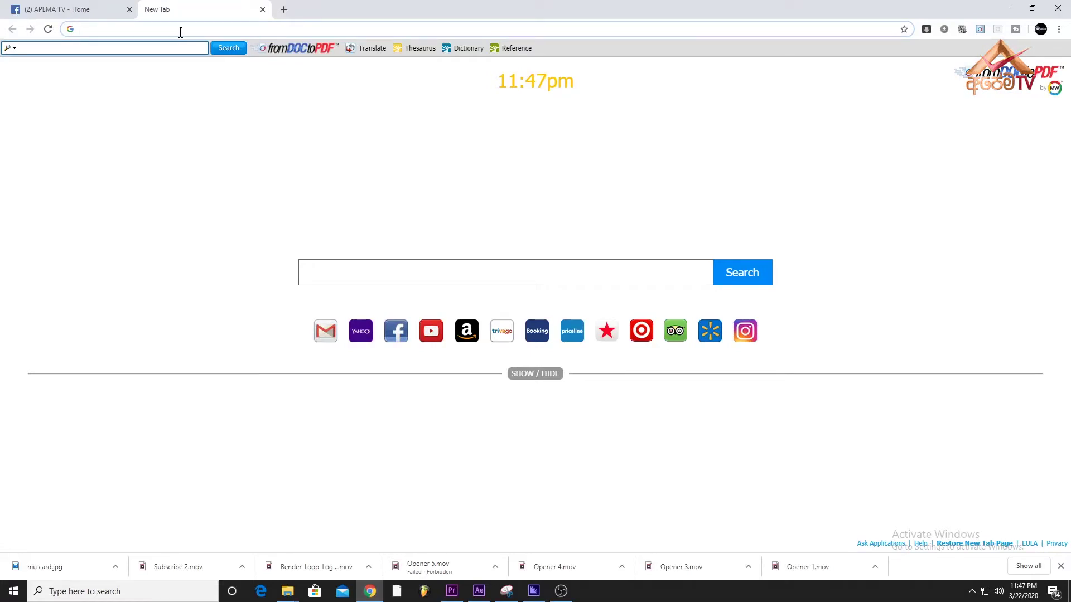
- Search for obs, go to obsproject.com and start the OBS Studio Windows download
{"action": "type", "text": "obs"}
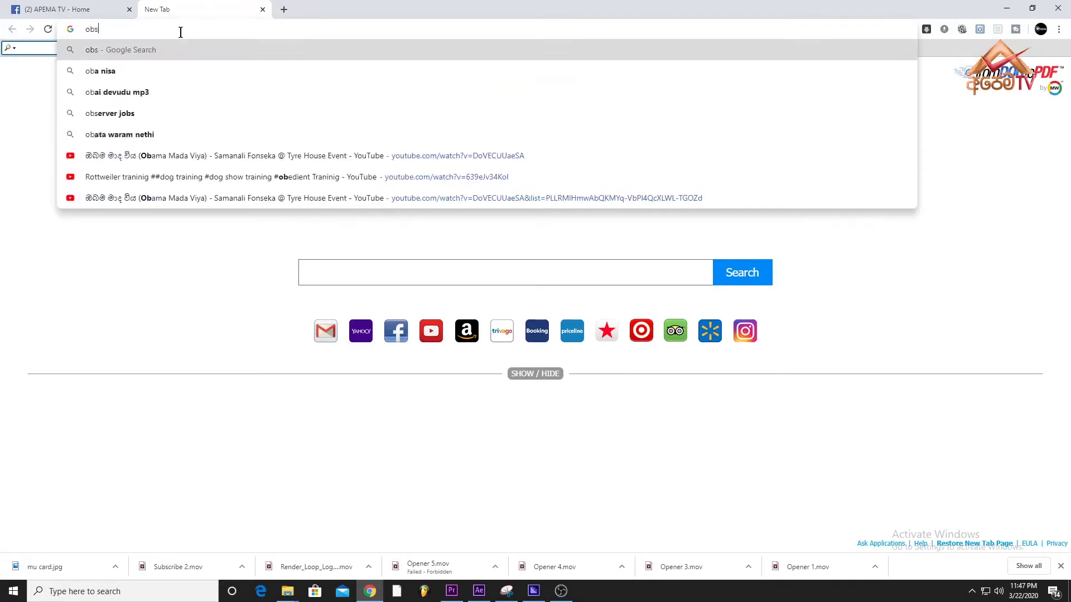
{"action": "key", "text": "Return"}
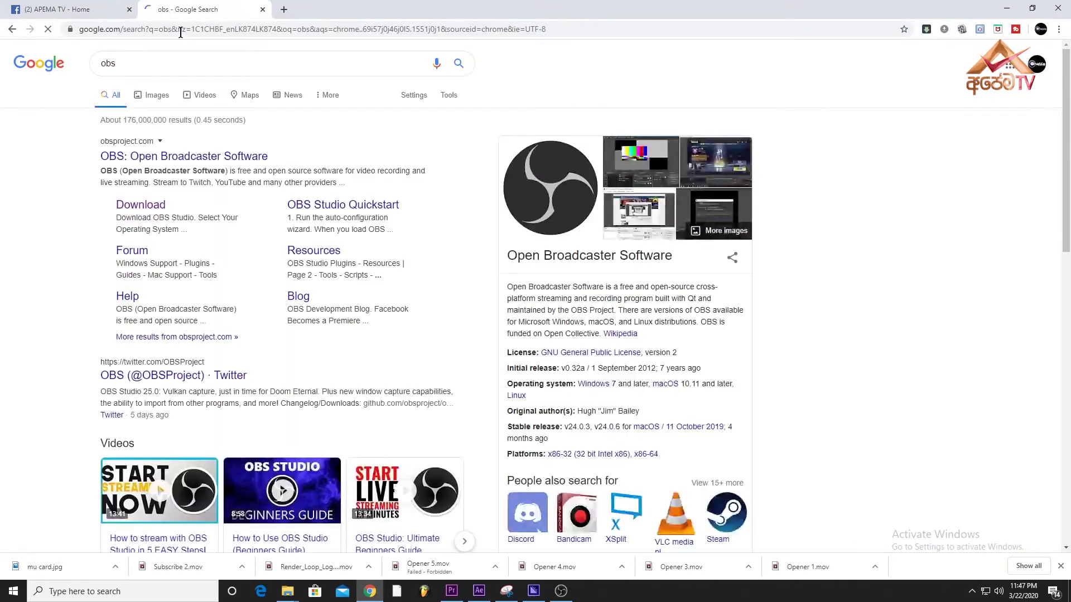
{"action": "left_click", "coordinate": [216, 161]}
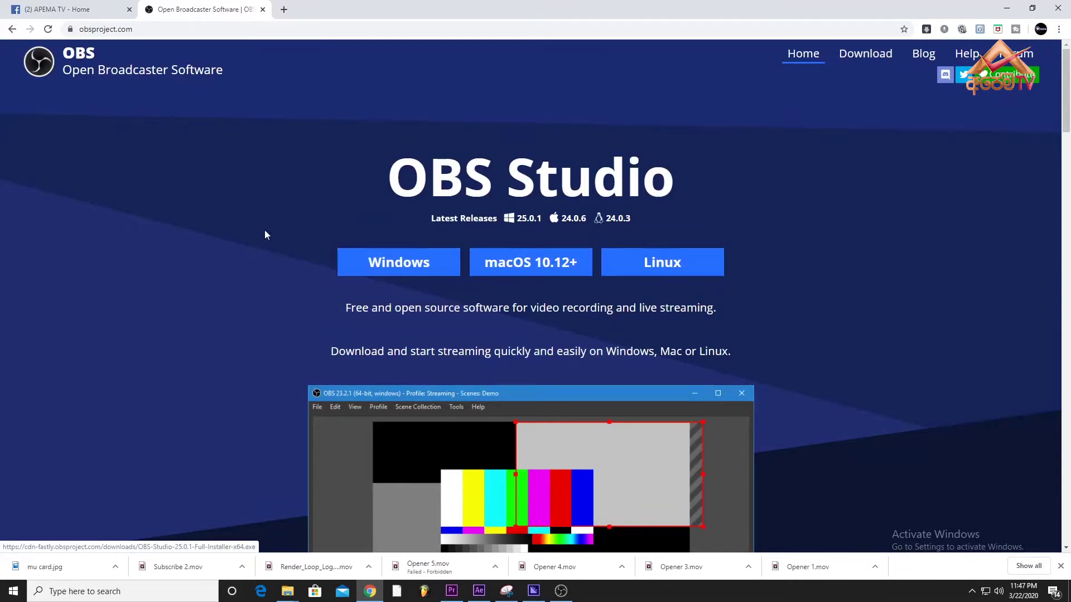
{"action": "scroll", "coordinate": [265, 229], "scroll_direction": "down", "scroll_amount": 2}
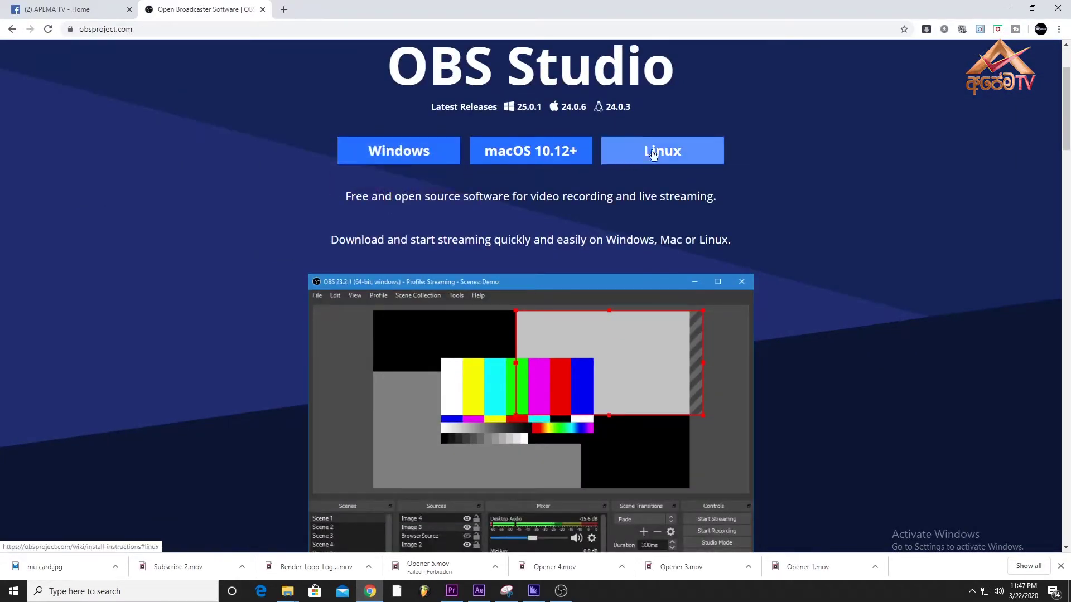
{"action": "left_click", "coordinate": [382, 155]}
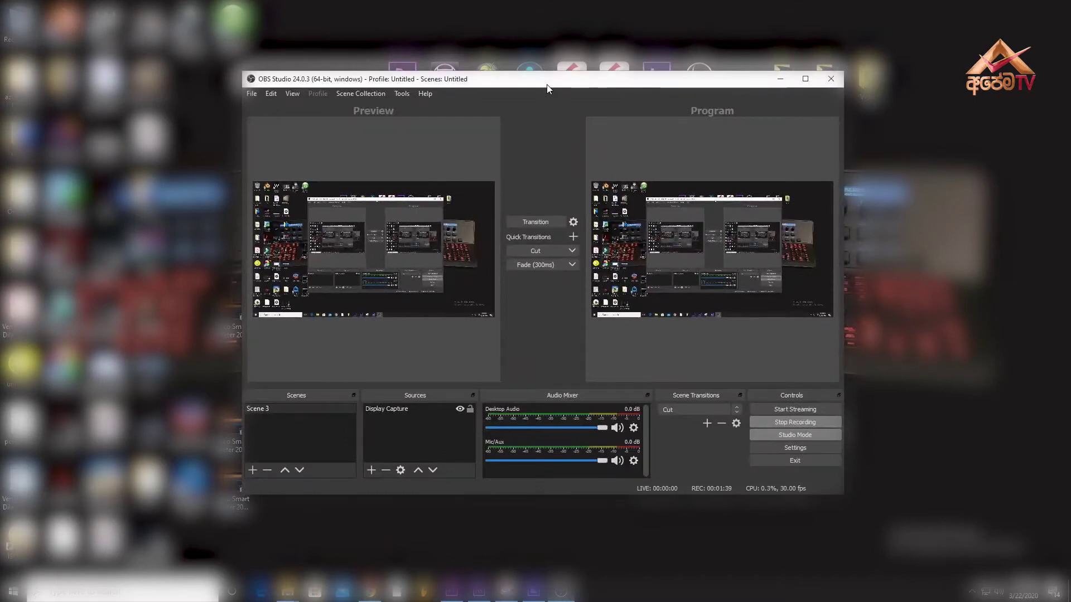
- Reposition the OBS window, select Scene 3 and show the addable source types
{"action": "left_click_drag", "start_coordinate": [546, 85], "coordinate": [548, 73]}
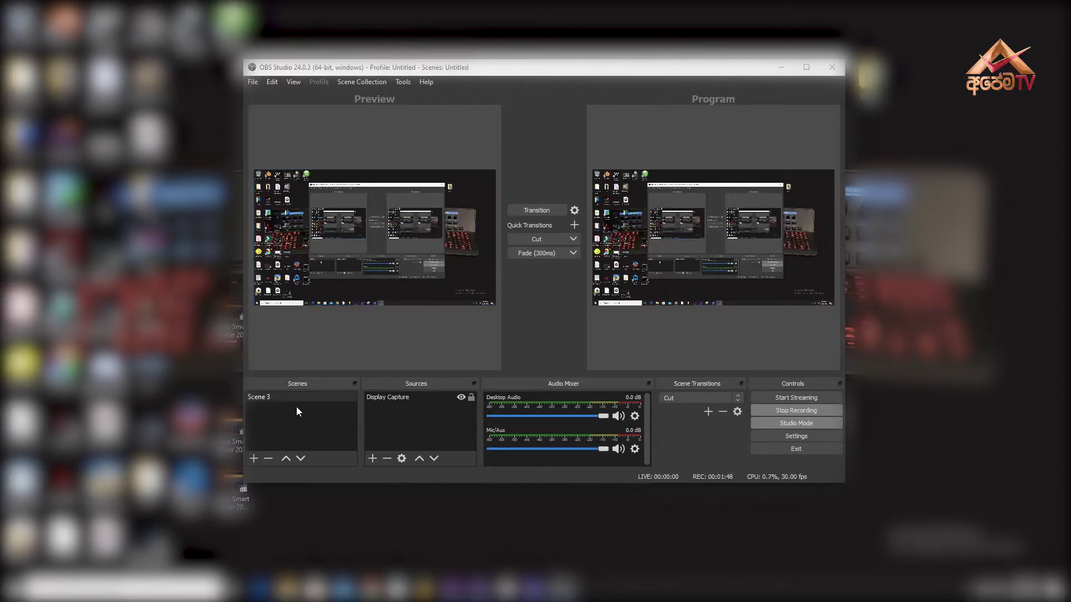
{"action": "left_click", "coordinate": [268, 398]}
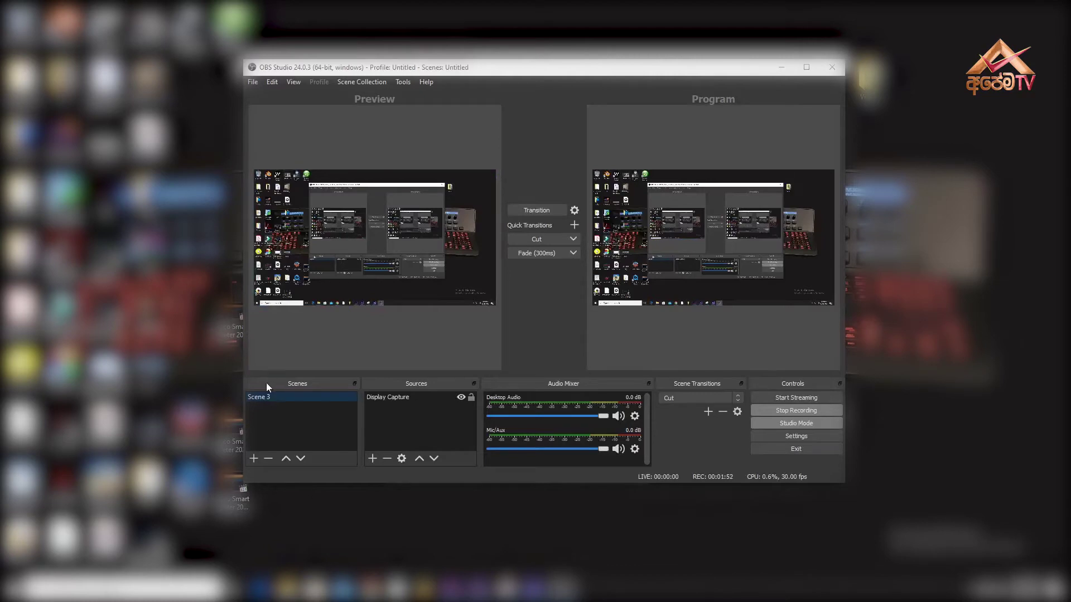
{"action": "left_click", "coordinate": [372, 458]}
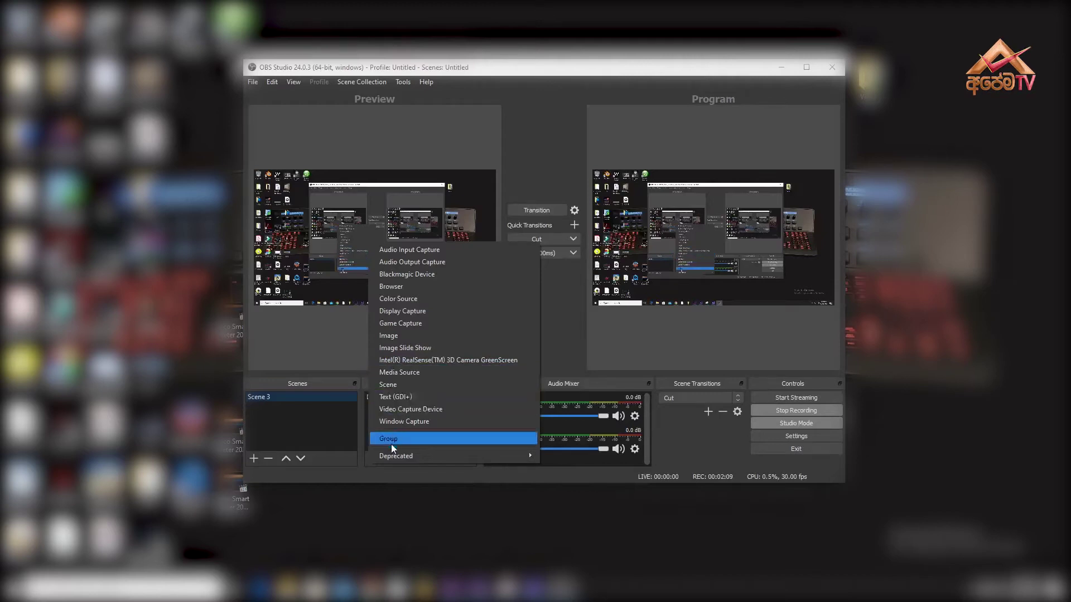
- Add a Display Capture source named Display Capture 2 with its default capture settings
{"action": "left_click", "coordinate": [418, 314]}
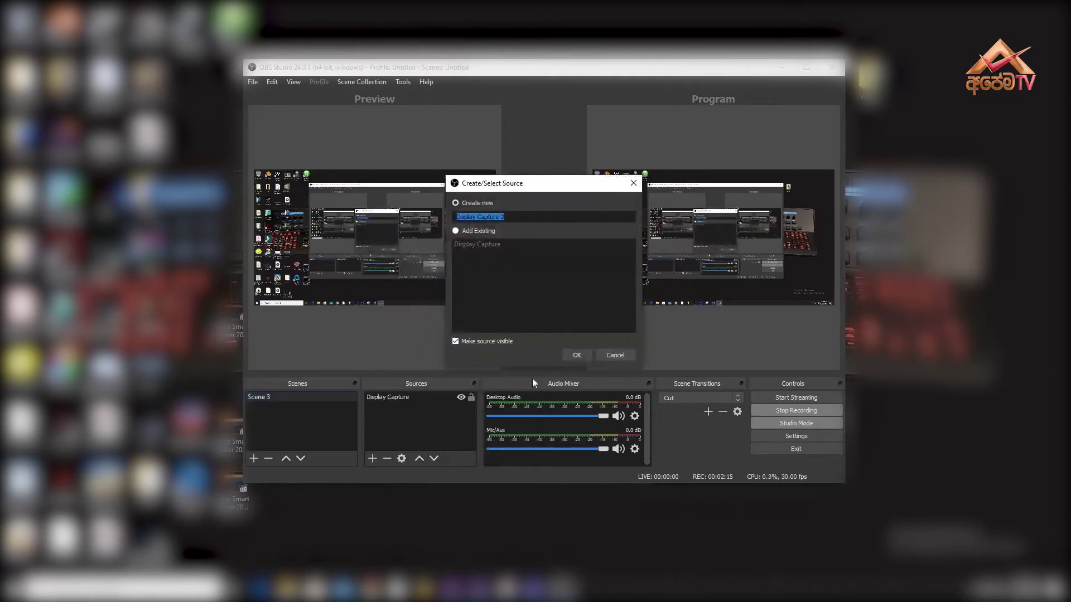
{"action": "left_click", "coordinate": [570, 357]}
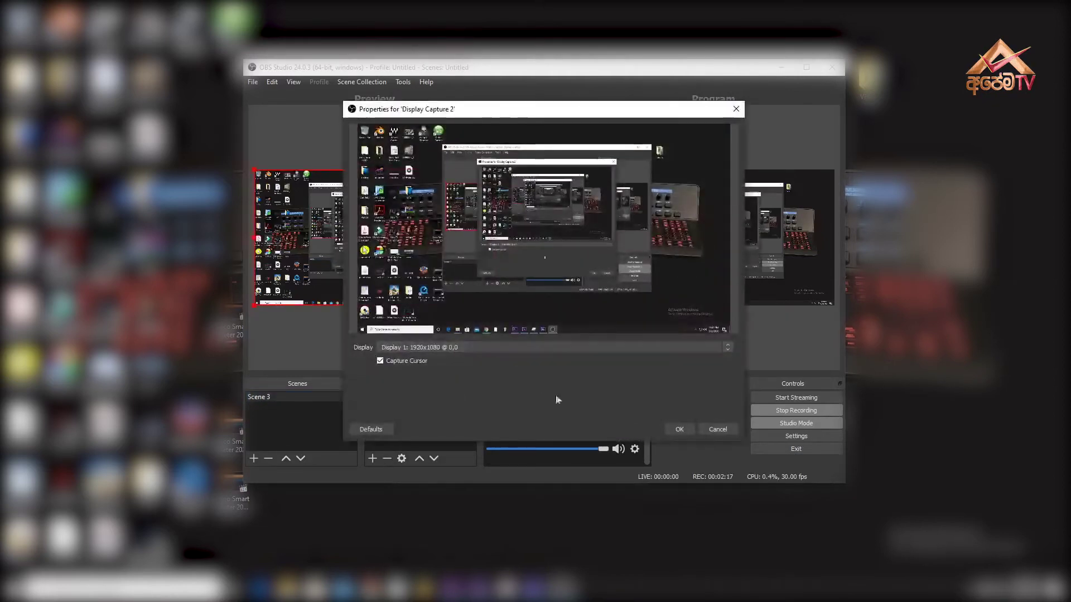
{"action": "left_click", "coordinate": [687, 430]}
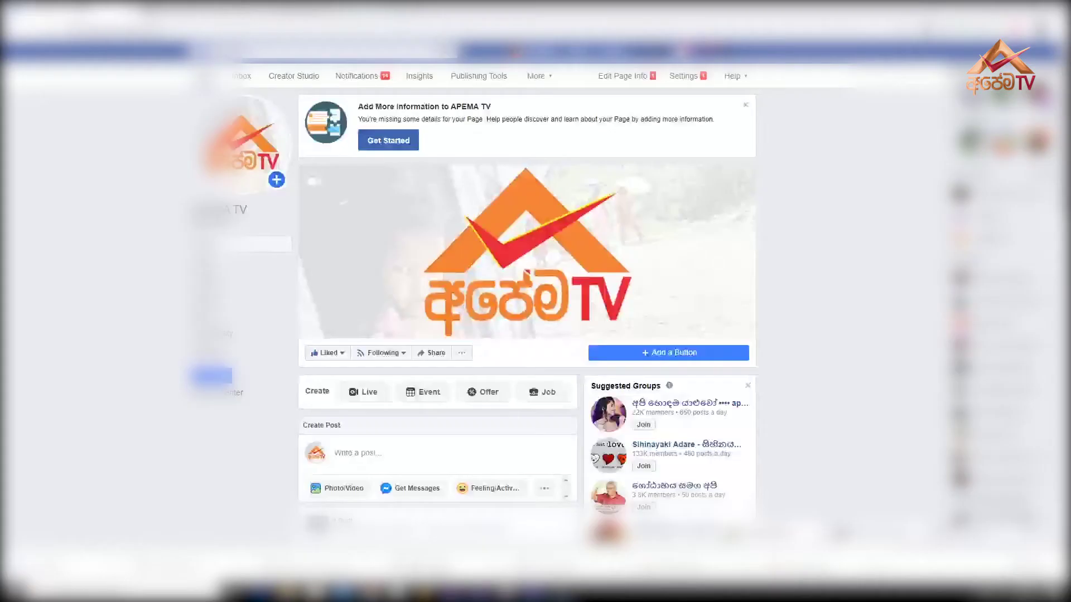
- Set up a live video on the Facebook page and copy its stream key
{"action": "left_click", "coordinate": [363, 391]}
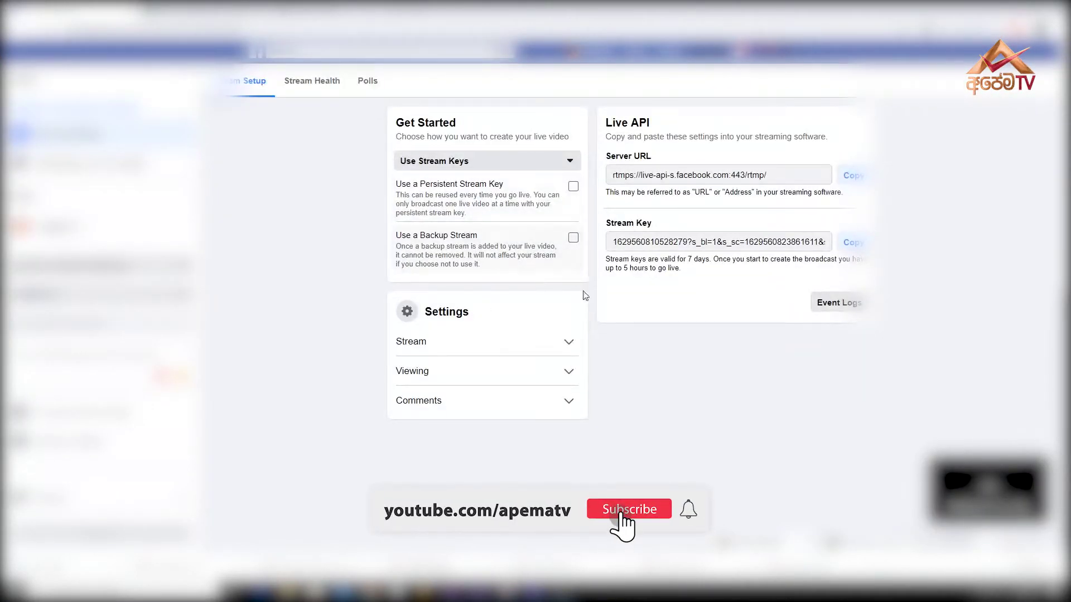
{"action": "left_click_drag", "start_coordinate": [611, 241], "coordinate": [830, 241]}
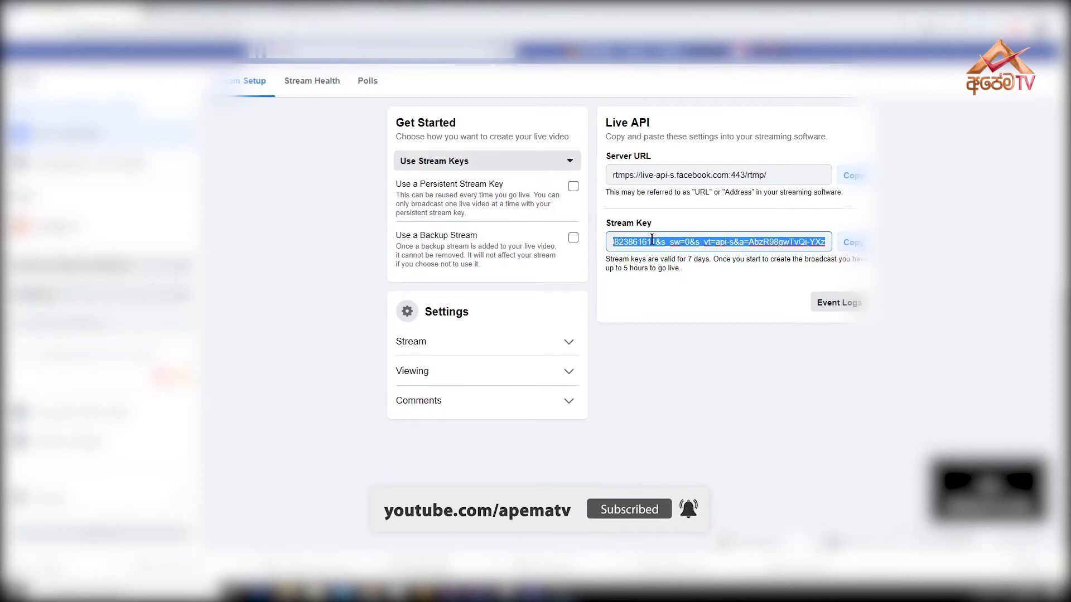
{"action": "left_click", "coordinate": [852, 244]}
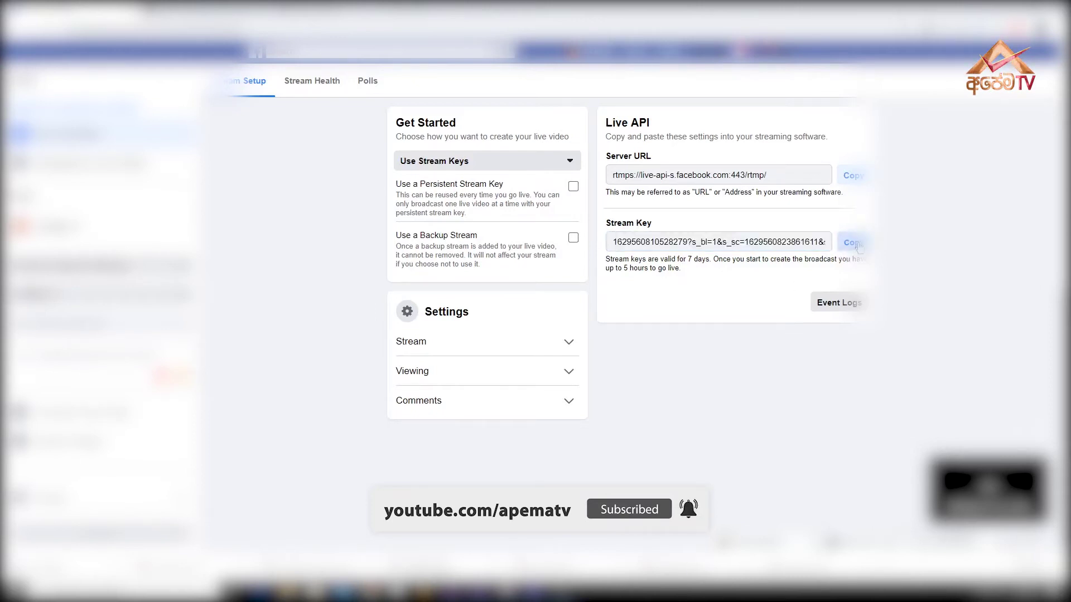
{"action": "left_click", "coordinate": [569, 595]}
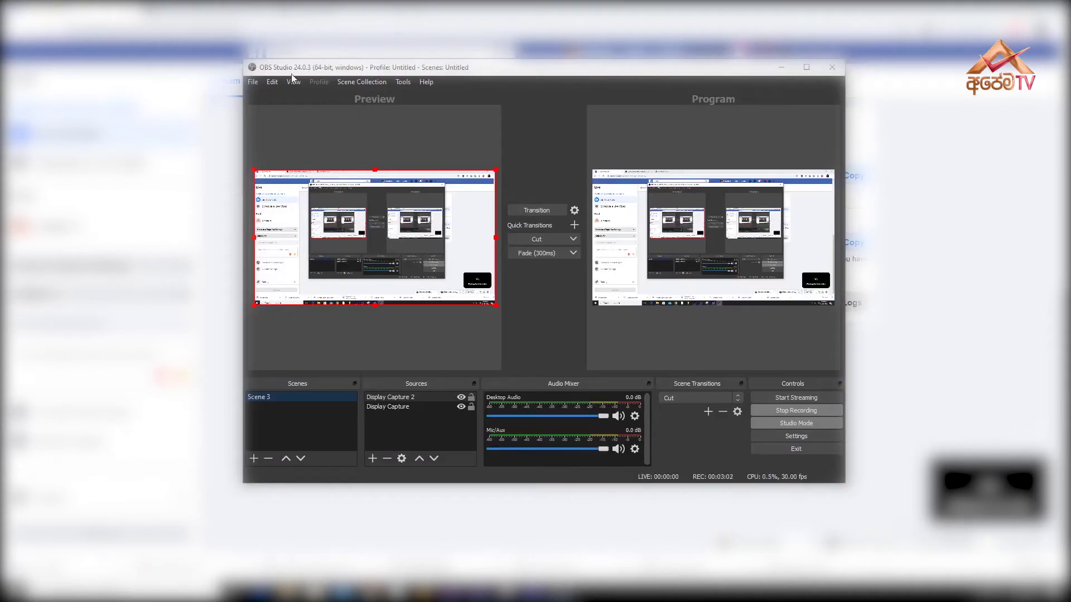
- In Stream settings, swap the old Facebook Live key for the pasted one and apply
{"action": "left_click", "coordinate": [780, 435]}
{"action": "left_click", "coordinate": [304, 116]}
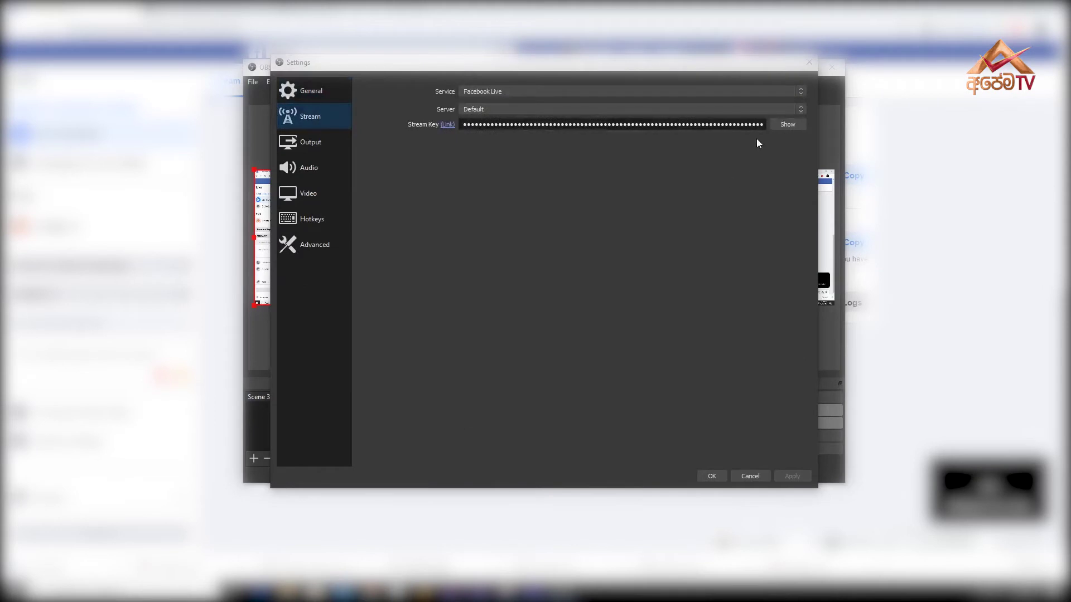
{"action": "left_click_drag", "start_coordinate": [764, 126], "coordinate": [433, 131]}
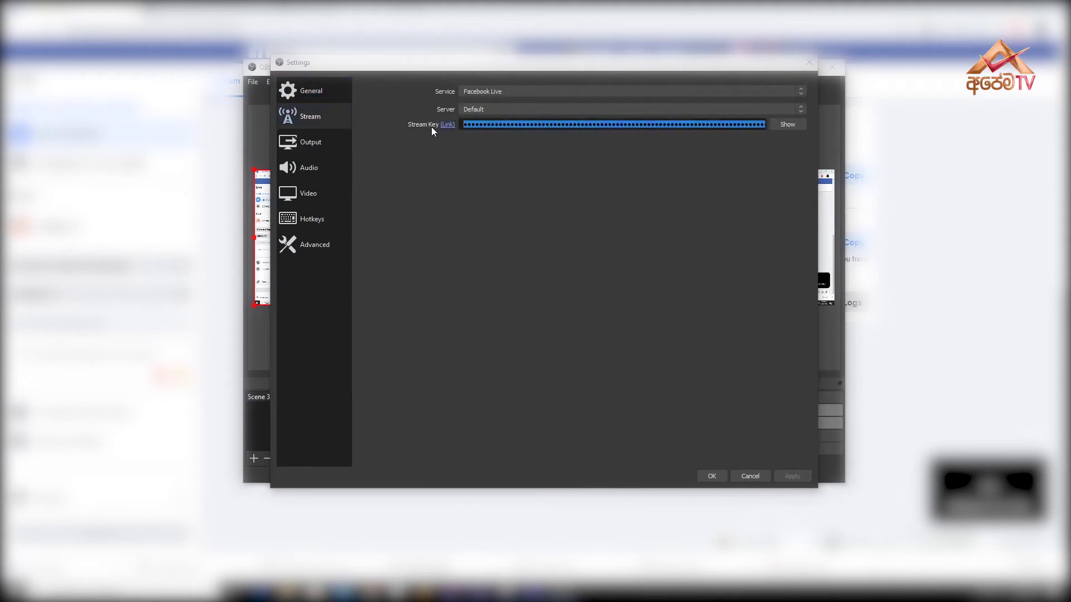
{"action": "key", "text": "BackSpace"}
{"action": "right_click", "coordinate": [520, 127]}
{"action": "left_click", "coordinate": [533, 186]}
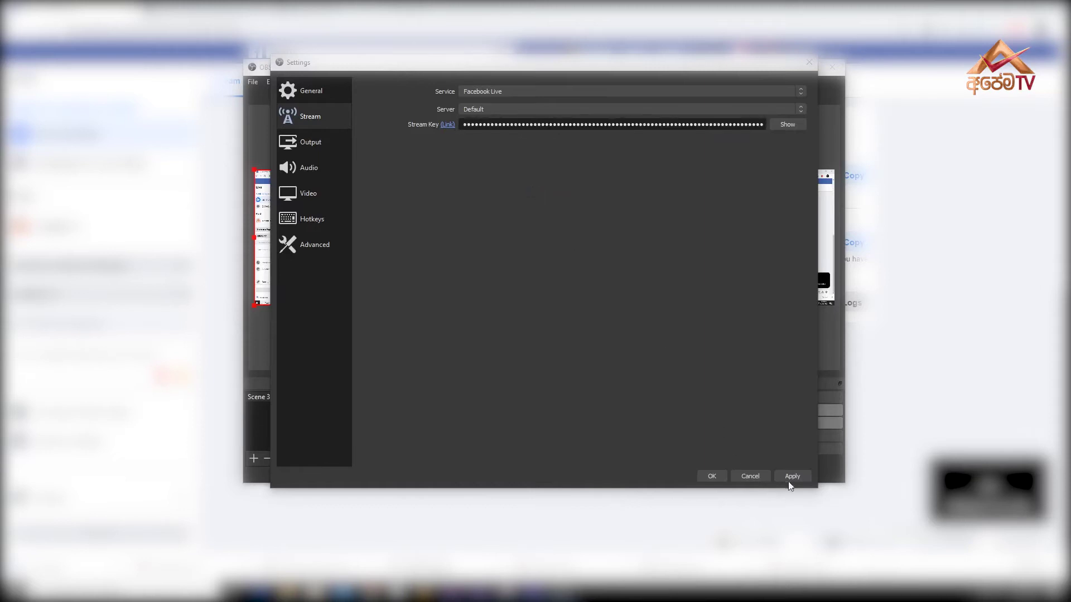
{"action": "left_click", "coordinate": [712, 477]}
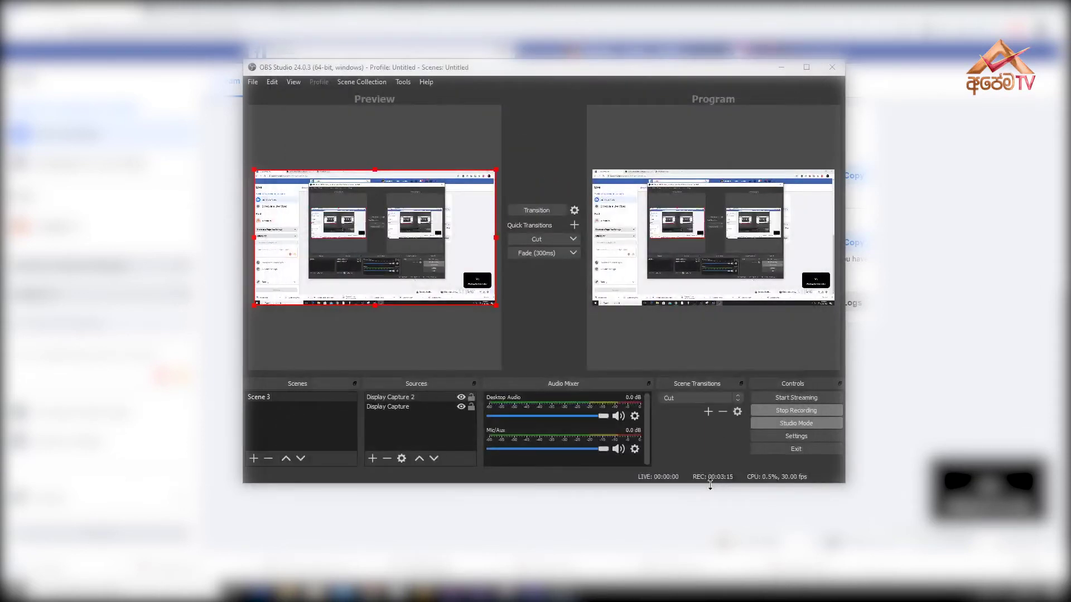
- Start streaming in OBS, then Go Live on the Facebook live setup page
{"action": "left_click", "coordinate": [799, 400]}
{"action": "key", "text": "alt+Tab"}
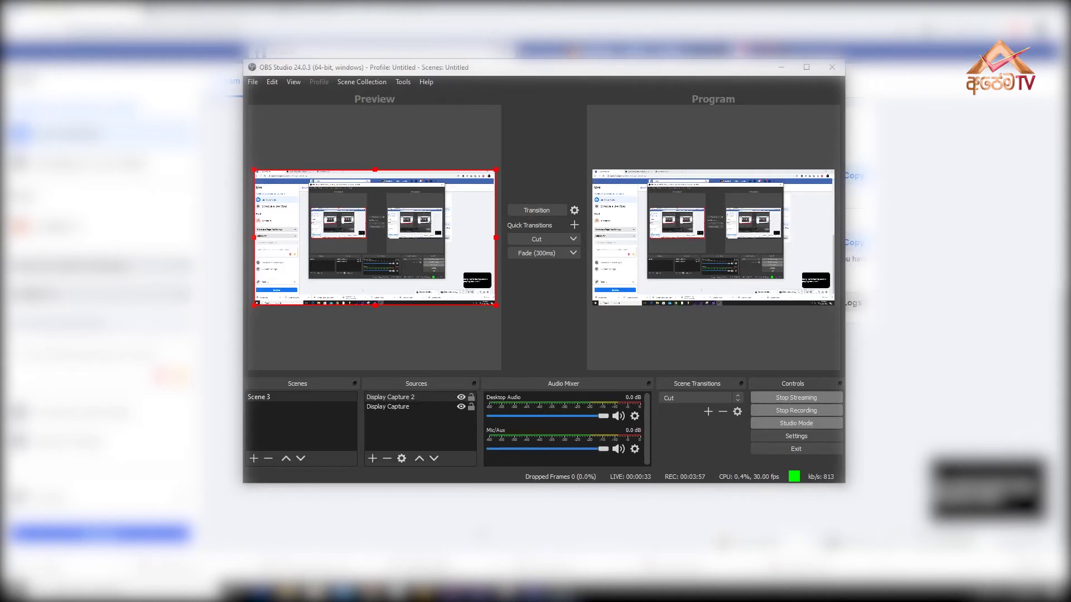
{"action": "left_click", "coordinate": [150, 533]}
{"action": "left_click", "coordinate": [561, 591]}
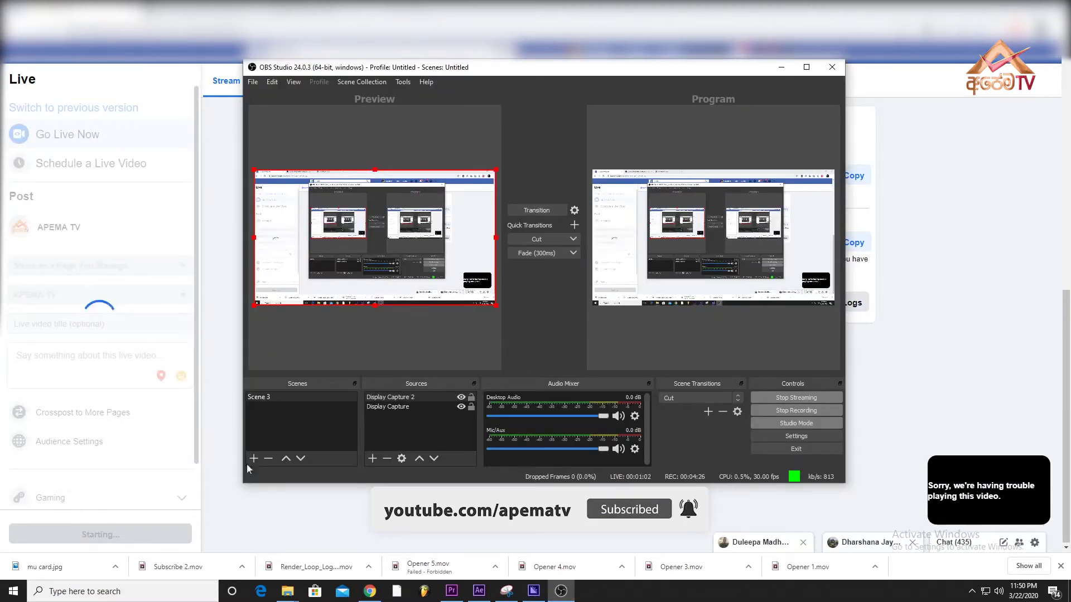
- Minimise OBS to view the running Facebook live video, then return to the desktop
{"action": "left_click", "coordinate": [781, 67]}
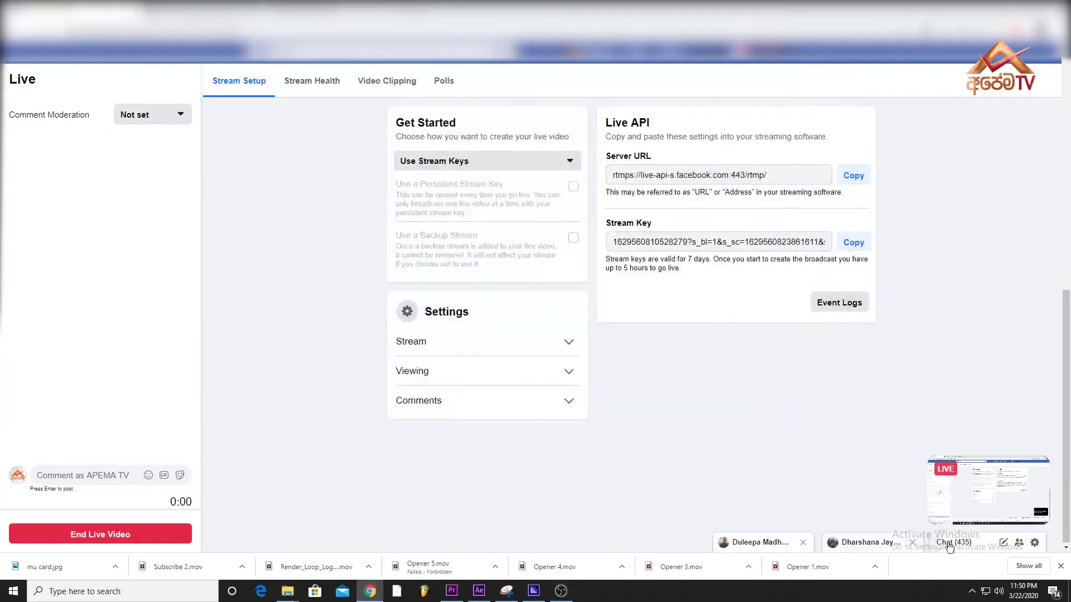
{"action": "mouse_move", "coordinate": [997, 489]}
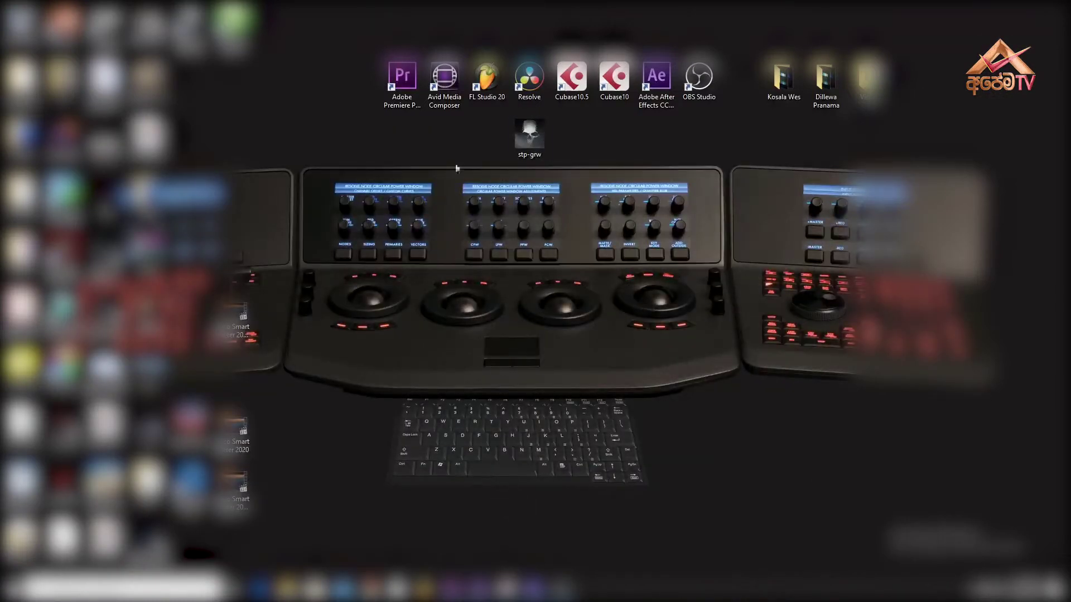
- Launch Ghost Recon Wildlands from the stp-grw desktop shortcut
{"action": "double_click", "coordinate": [529, 140]}
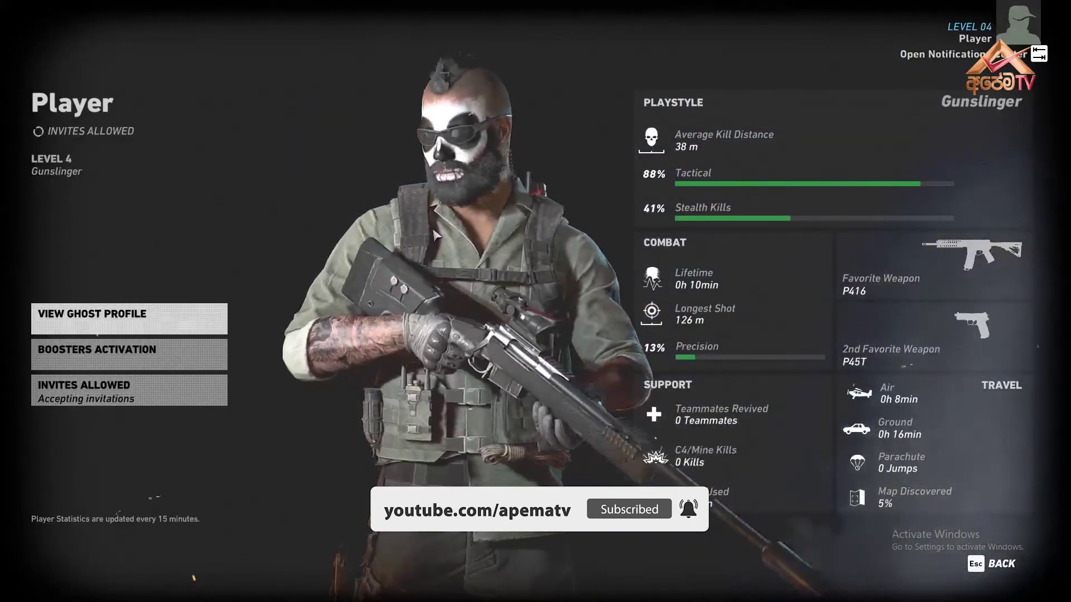
- Check twice that the Facebook Live page shows the running game
{"action": "key", "text": "alt+Tab"}
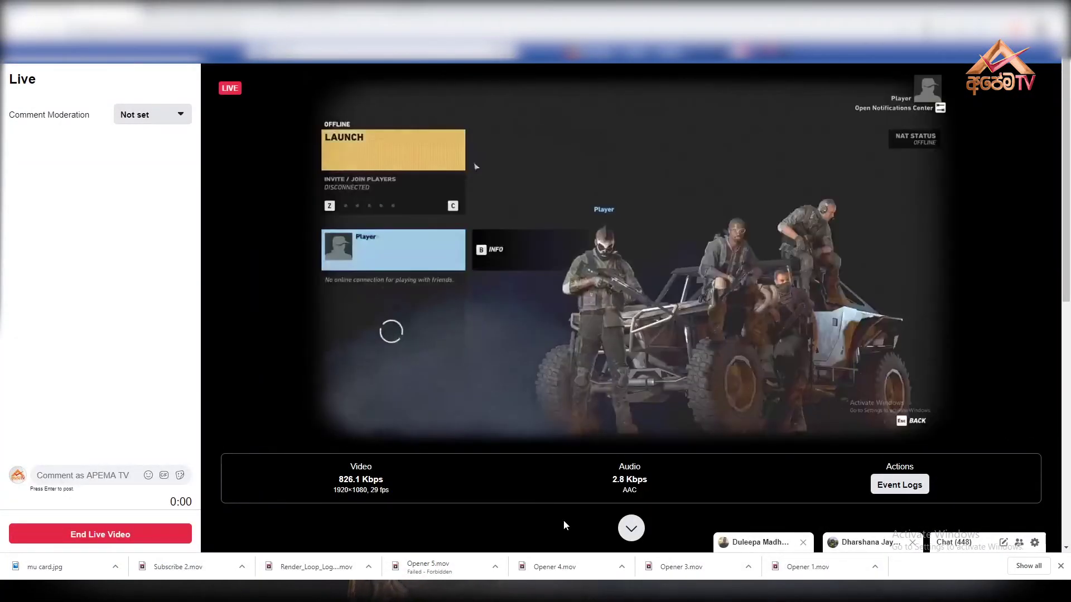
{"action": "key", "text": "alt+Tab"}
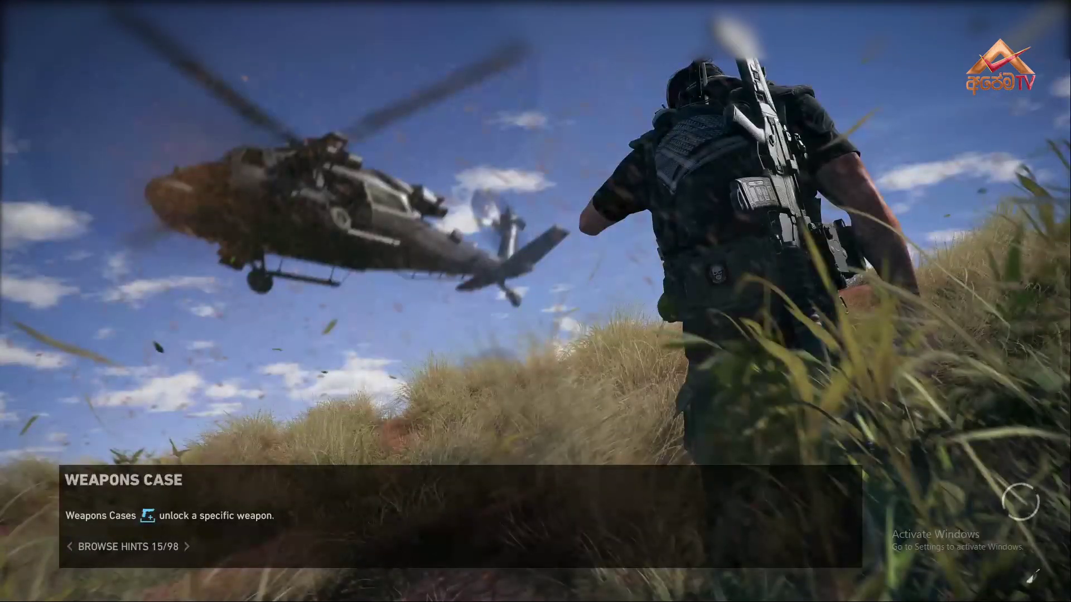
{"action": "key", "text": "alt+Tab"}
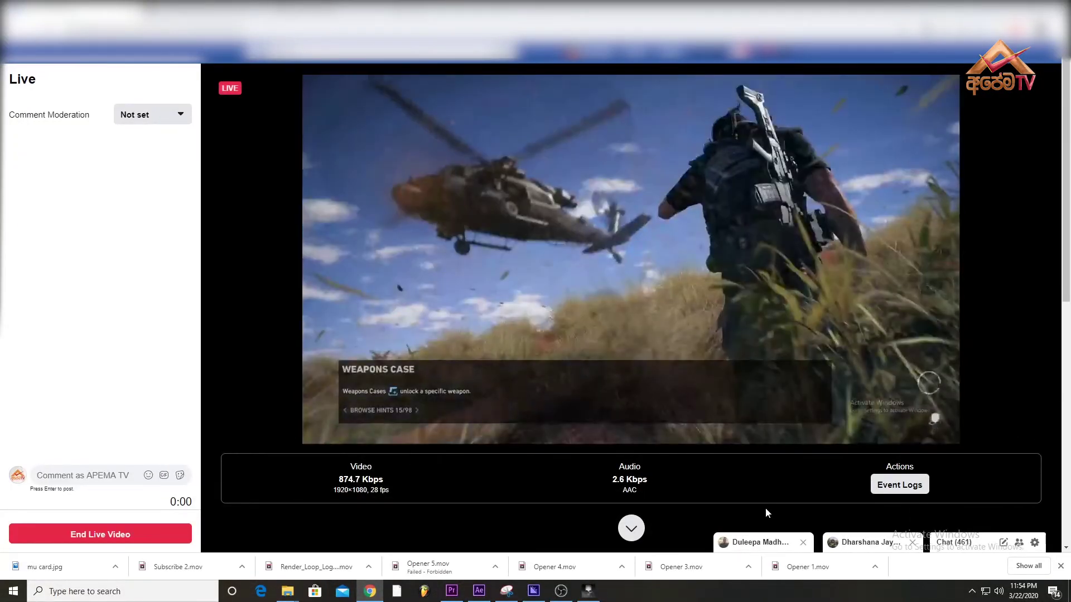
{"action": "key", "text": "alt+Tab"}
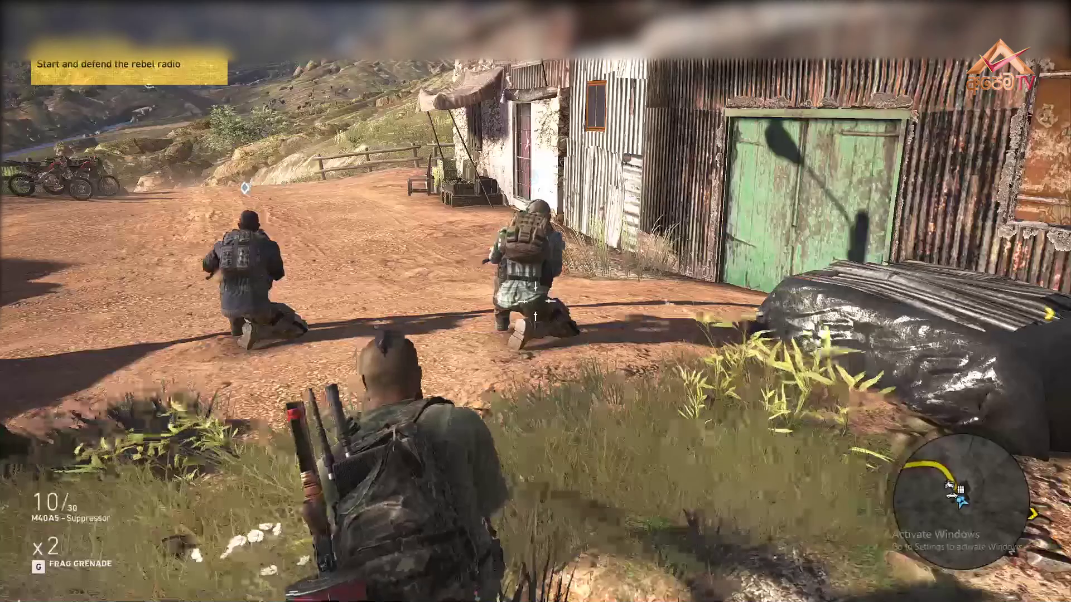
- Run and ride a motorbike along the dirt road, then recheck the Facebook producer page
{"action": "key", "text": "w"}
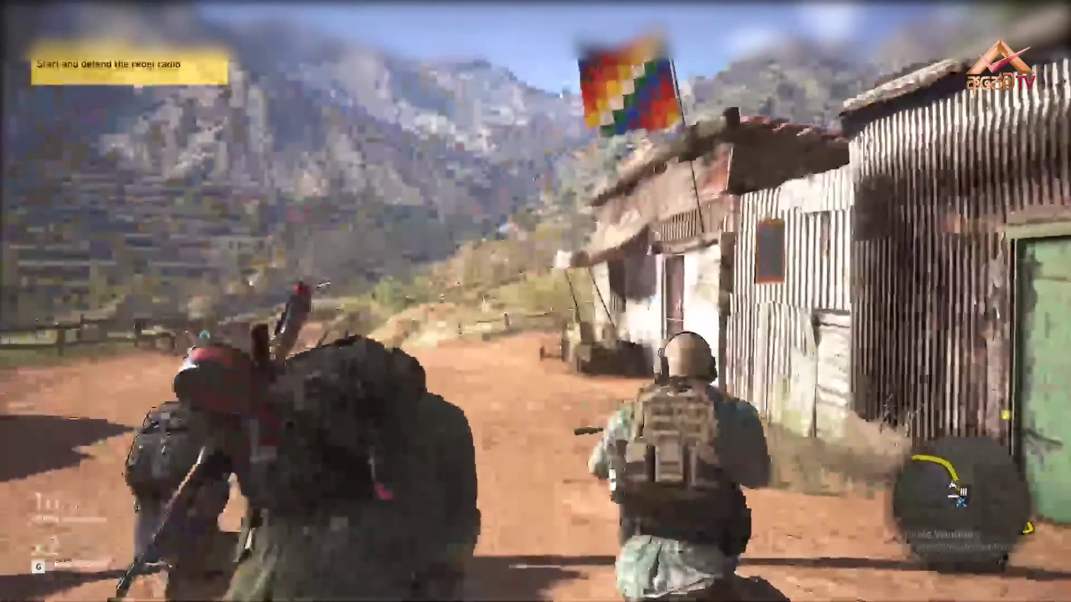
{"action": "key", "text": "w"}
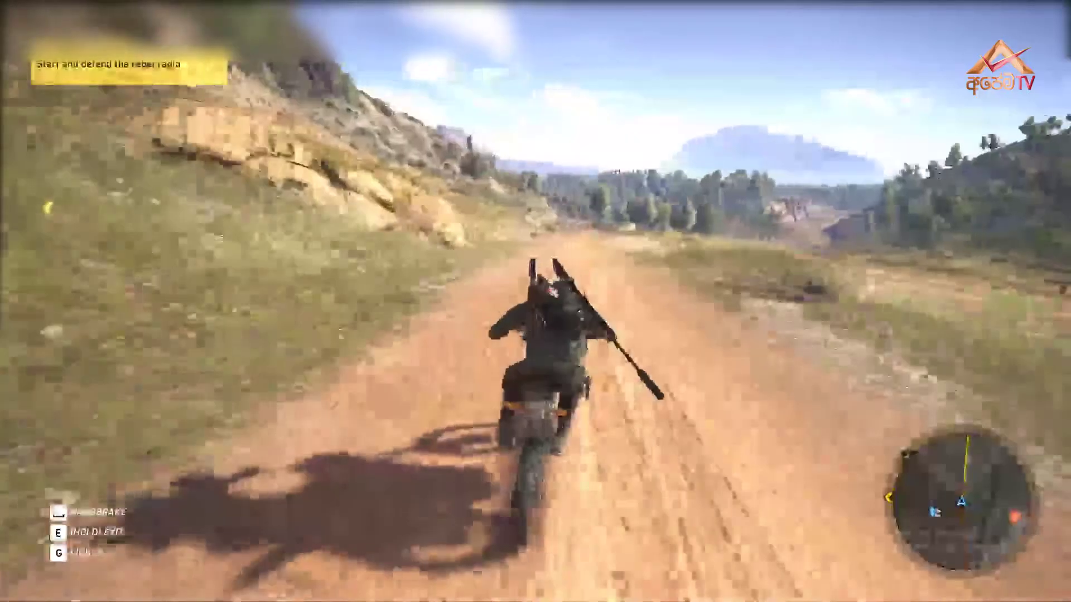
{"action": "key", "text": "w"}
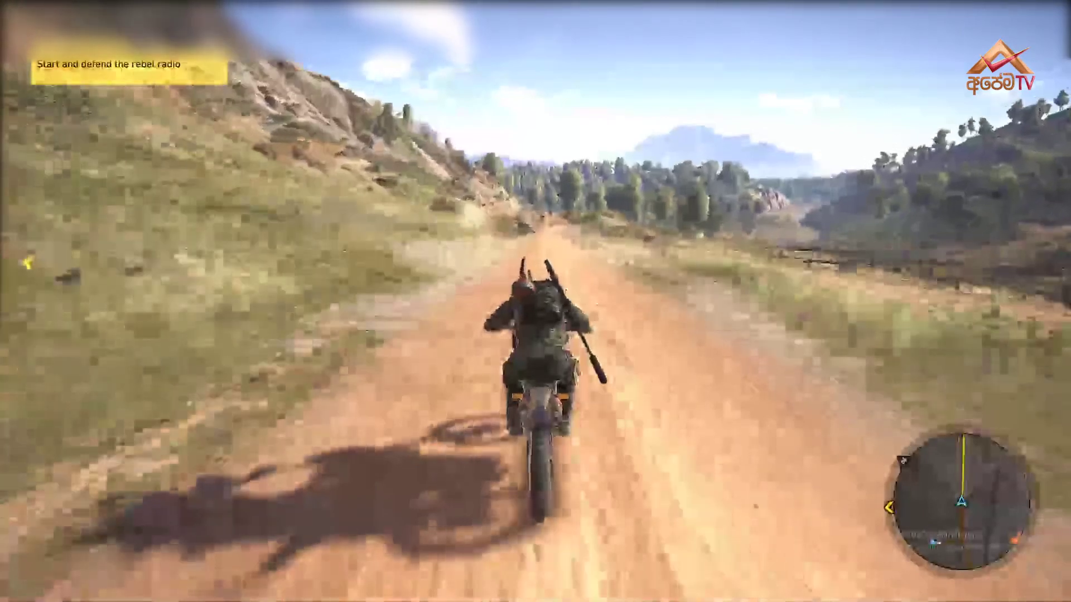
{"action": "key", "text": "alt+Tab"}
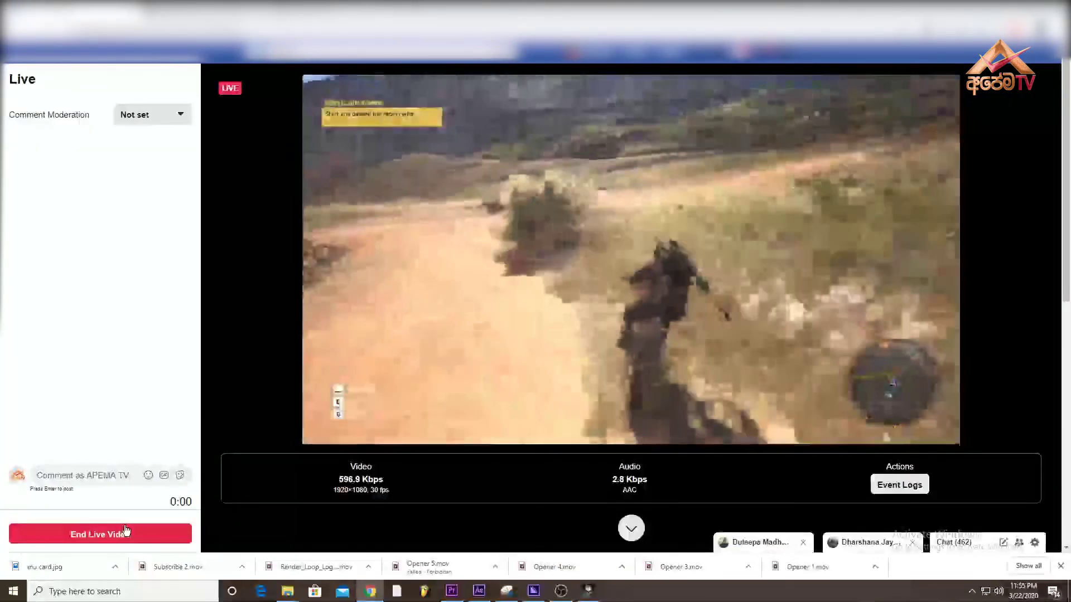
{"action": "key", "text": "alt+Tab"}
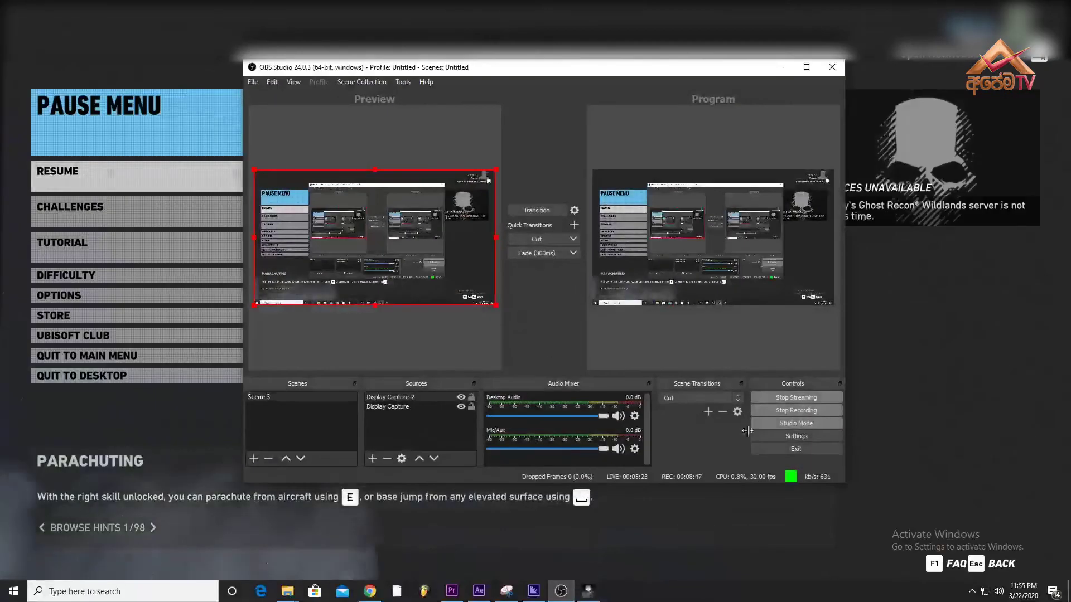
- Change the Output video bitrate from 800 to 1000 Kbps, then switch back to Facebook Live
{"action": "left_click", "coordinate": [792, 436]}
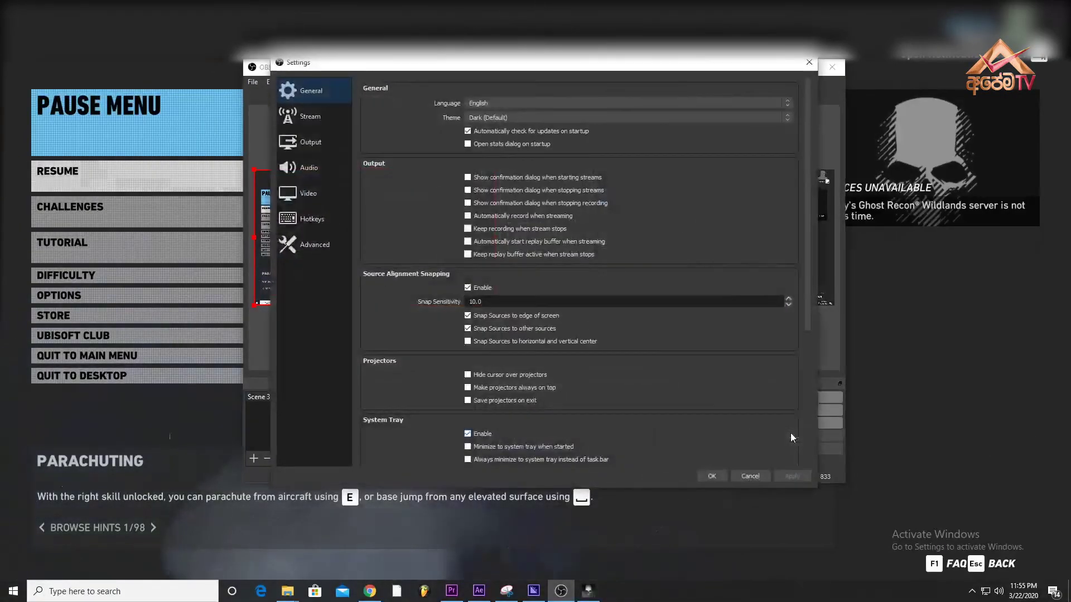
{"action": "left_click", "coordinate": [323, 144]}
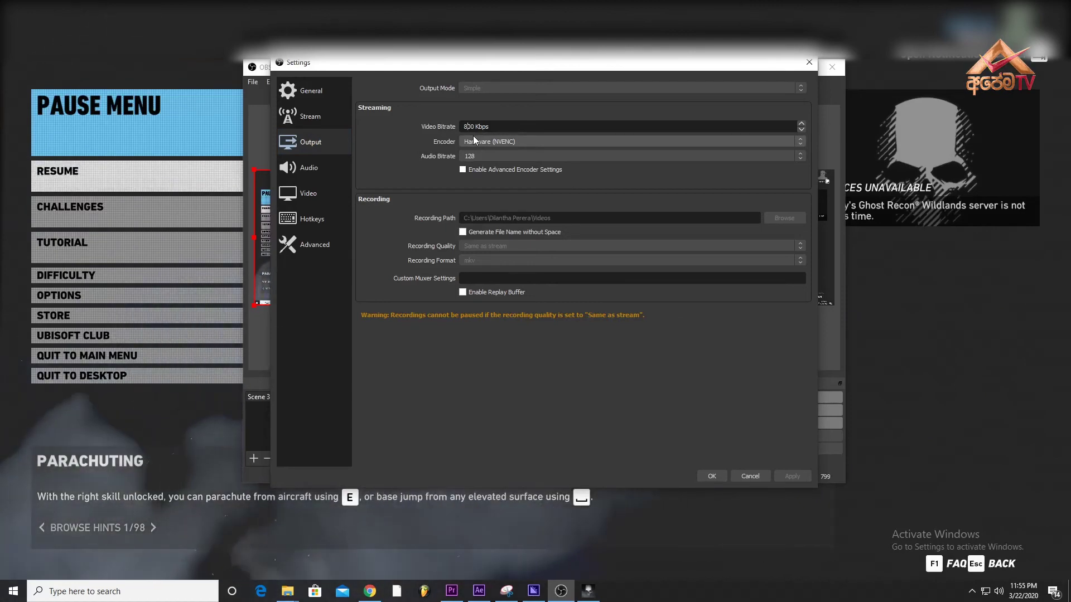
{"action": "key", "text": "BackSpace"}
{"action": "type", "text": "1"}
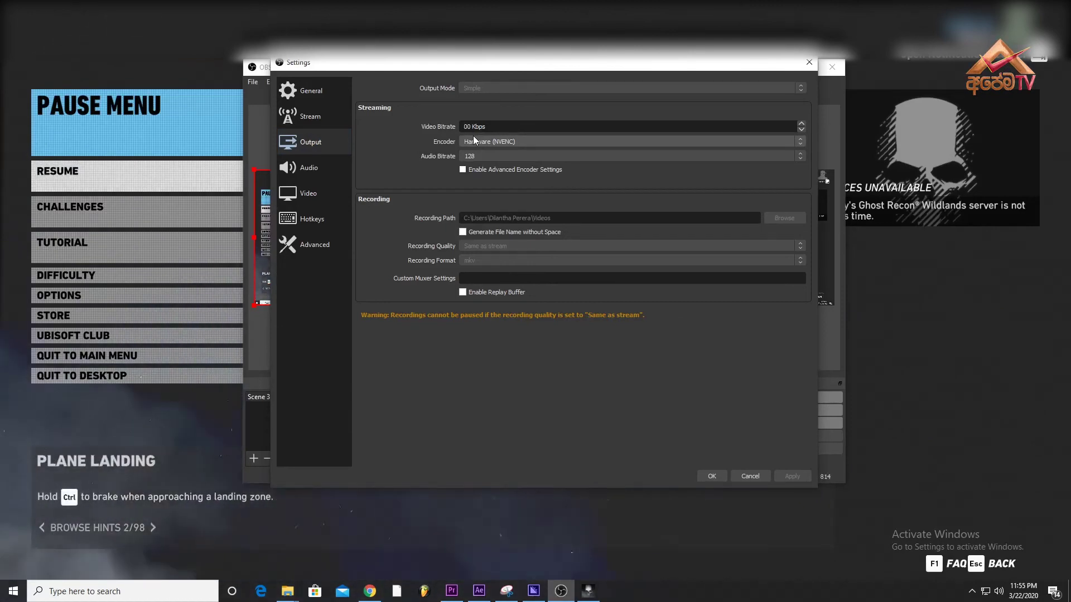
{"action": "type", "text": "0"}
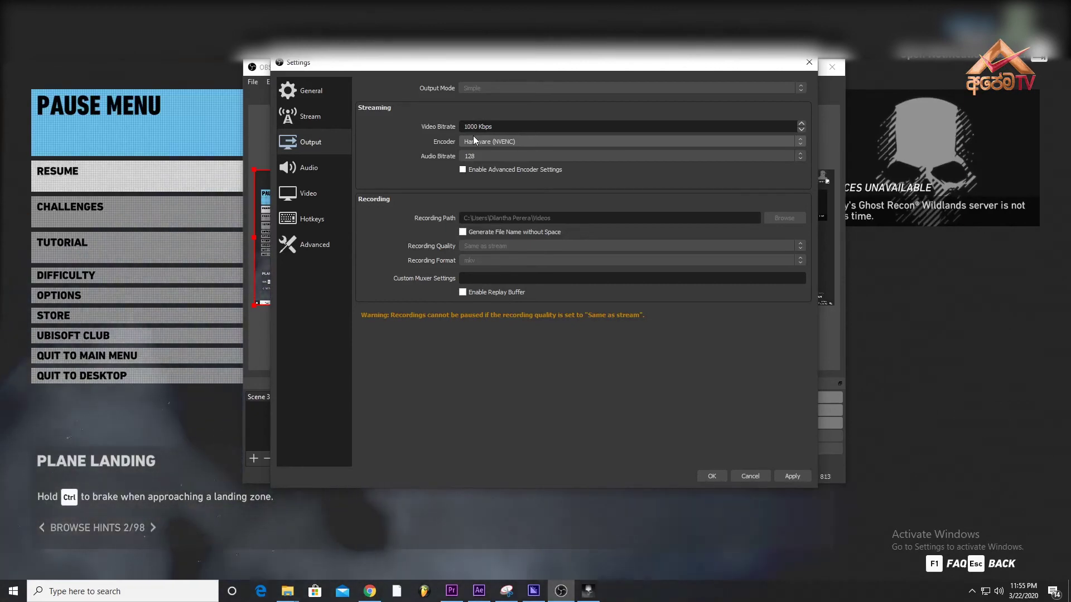
{"action": "key", "text": "alt+Tab"}
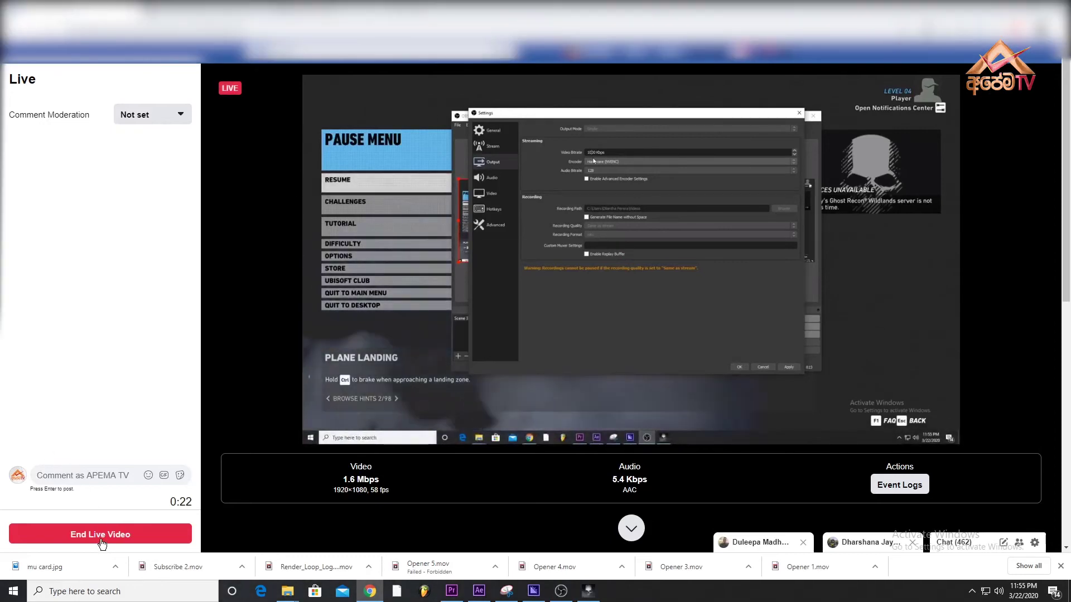
- End the Facebook live video and stop streaming in OBS Studio
{"action": "left_click", "coordinate": [102, 537]}
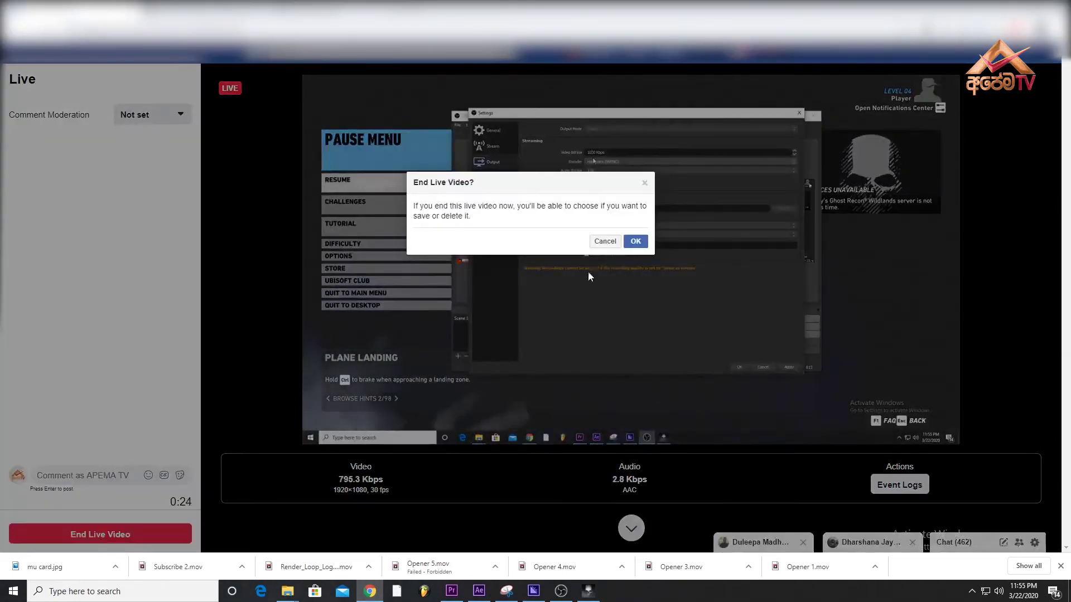
{"action": "left_click", "coordinate": [605, 241]}
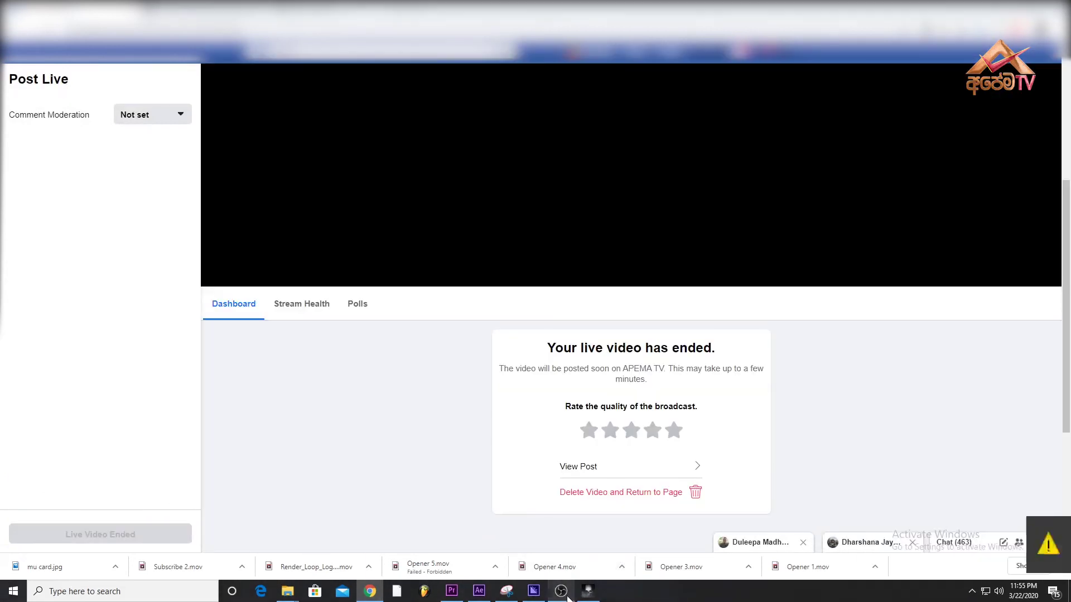
{"action": "left_click", "coordinate": [562, 591]}
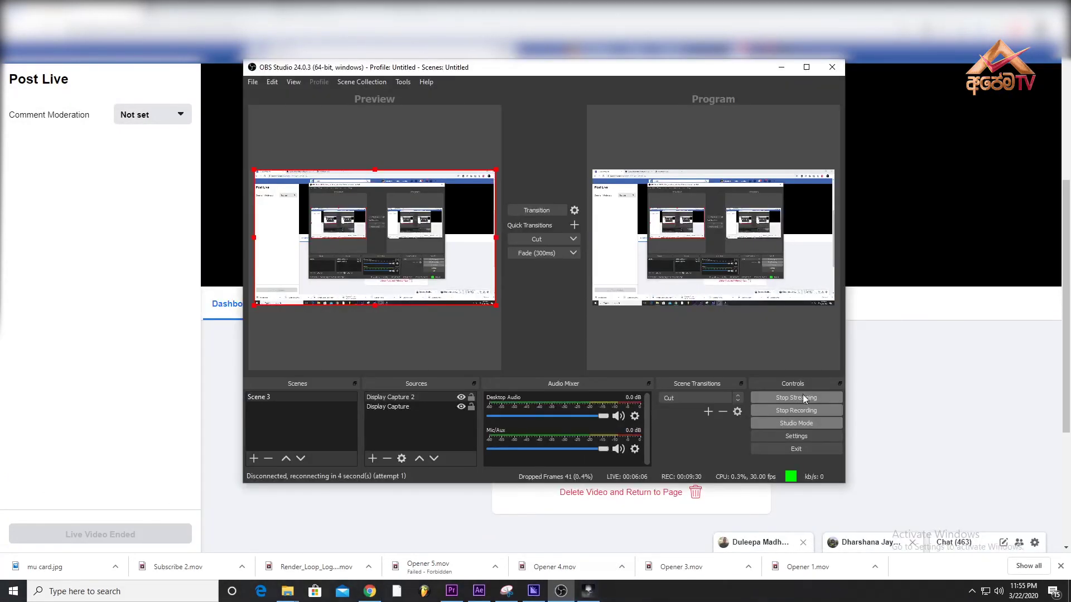
{"action": "left_click", "coordinate": [804, 399]}
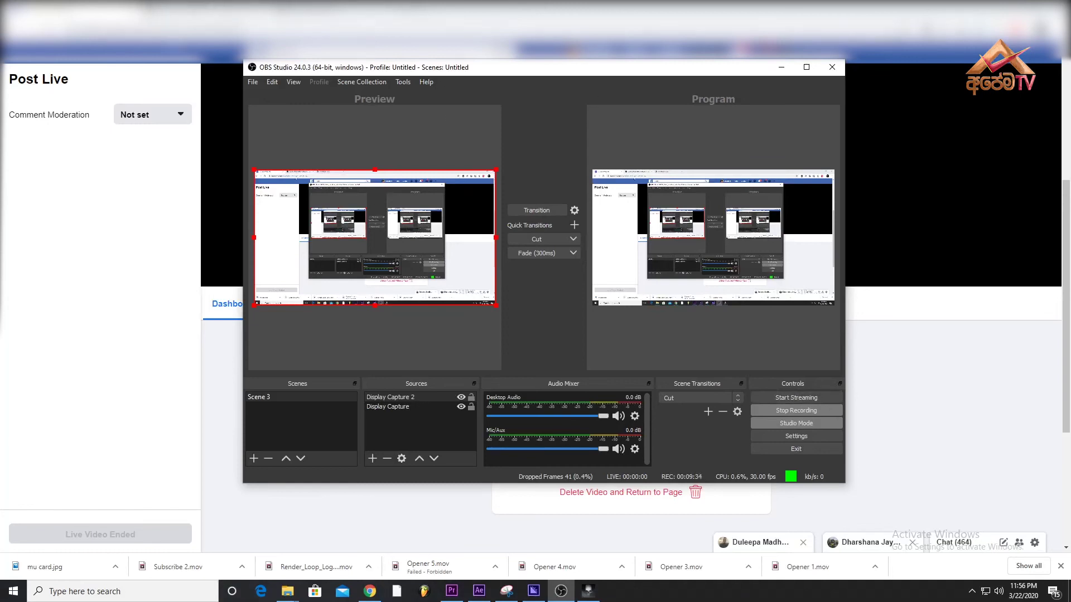
- Back on the Facebook page, open the posted recording of the broadcast
{"action": "left_click", "coordinate": [562, 591]}
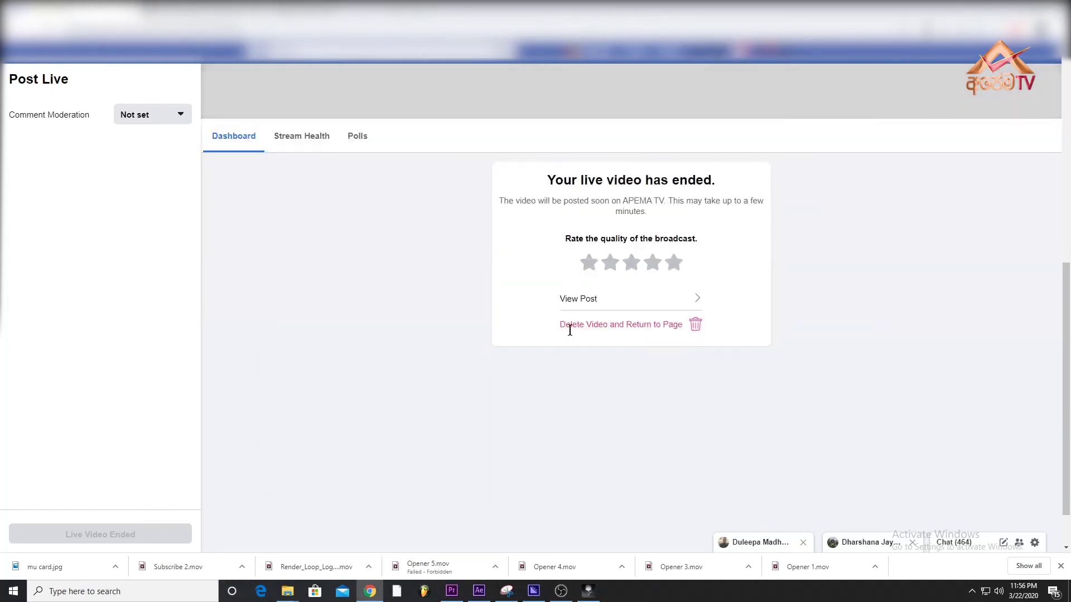
{"action": "scroll", "coordinate": [670, 313], "scroll_direction": "down", "scroll_amount": 5}
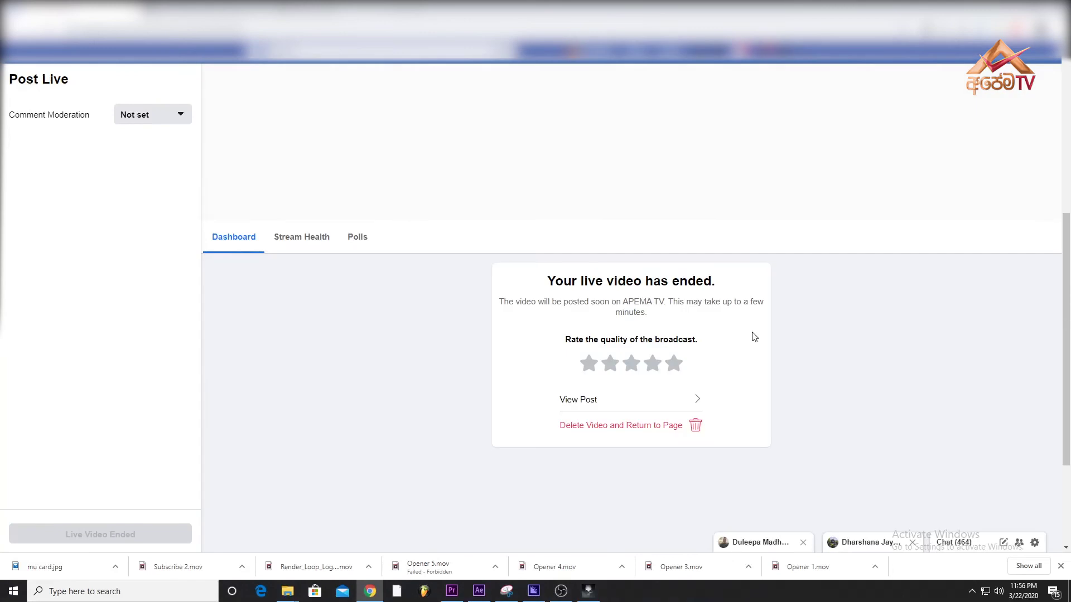
{"action": "left_click", "coordinate": [652, 372]}
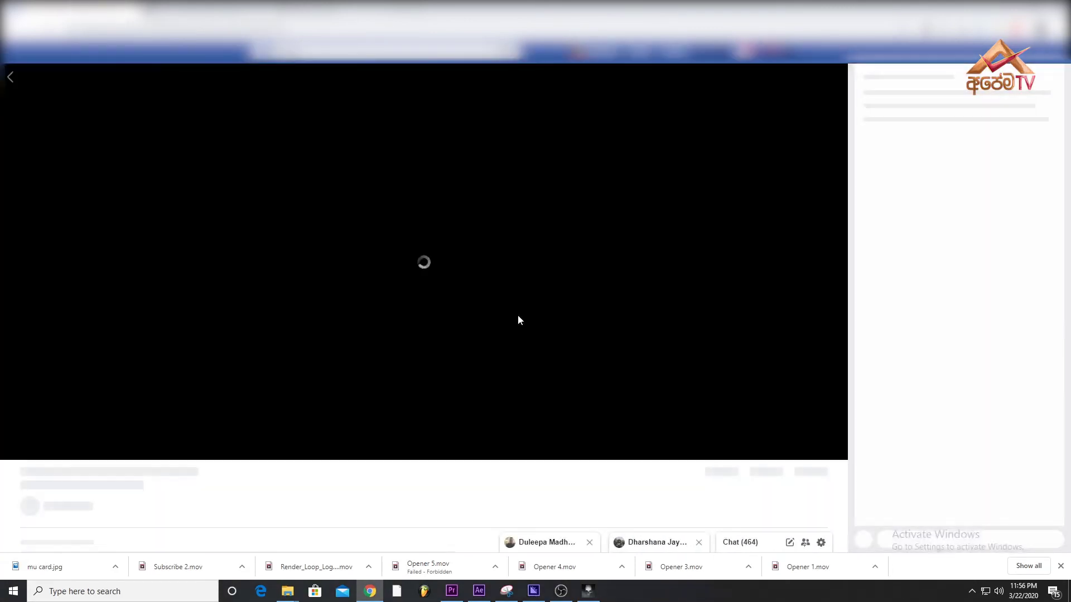